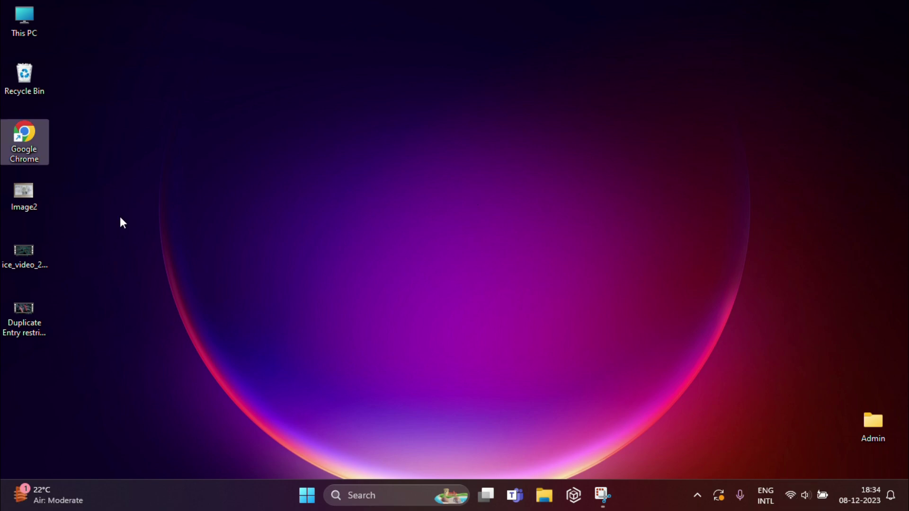
Search Chrome for 'nearby share', download BetterTogetherSetup.exe from the Nearby Share page, and show it in Downloads
double_click(24, 135)
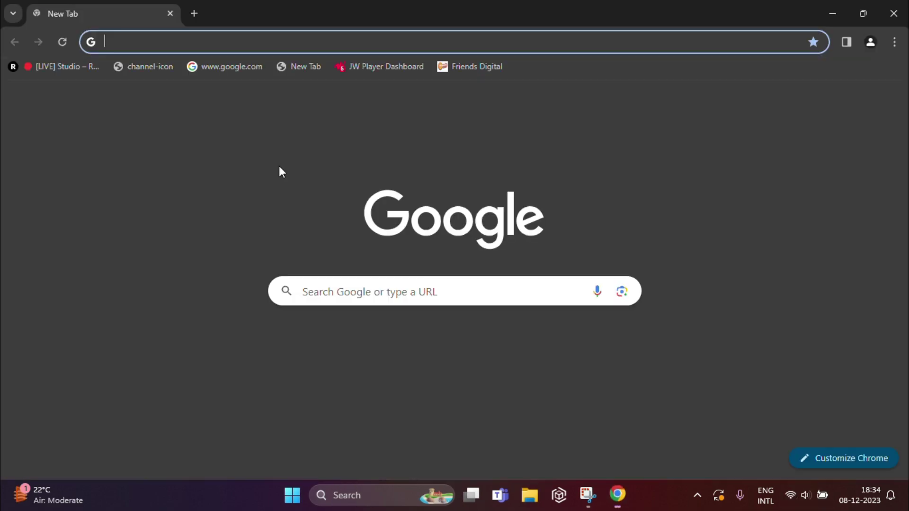
type("near")
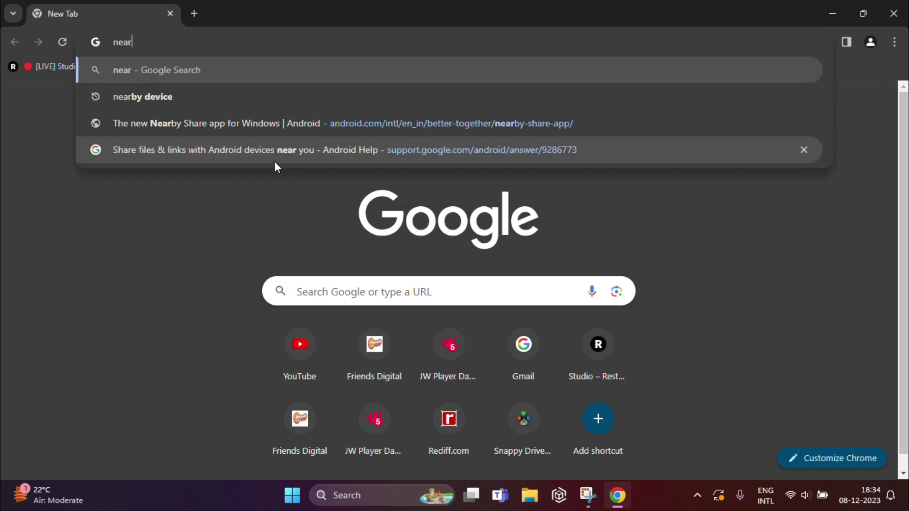
type("by share")
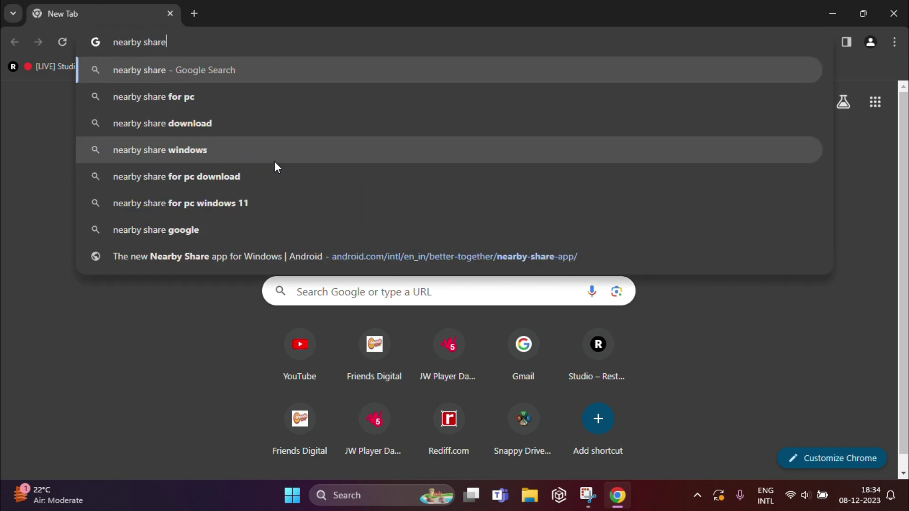
key("Return")
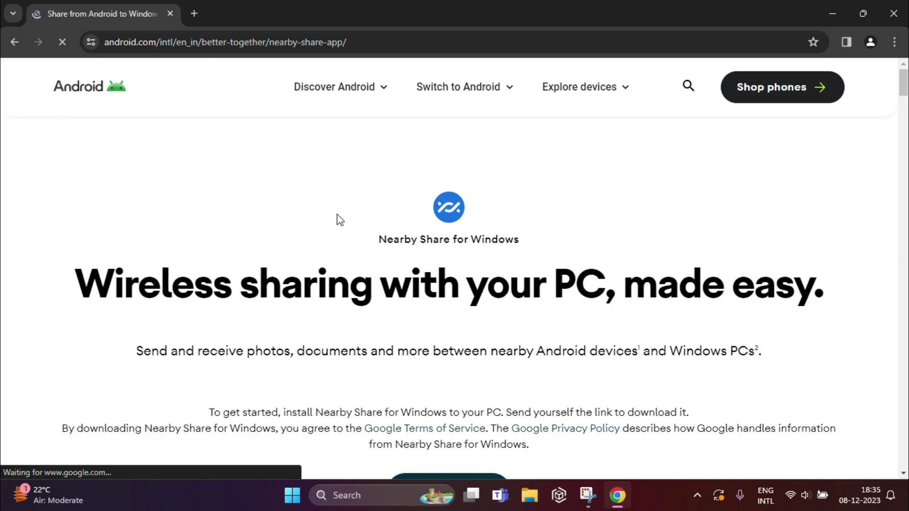
scroll(342, 209, "down", 4)
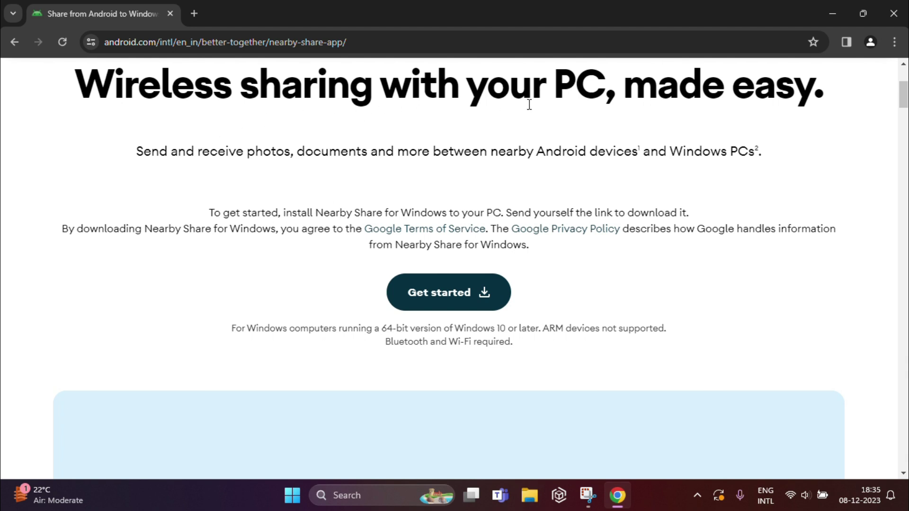
left_click(418, 297)
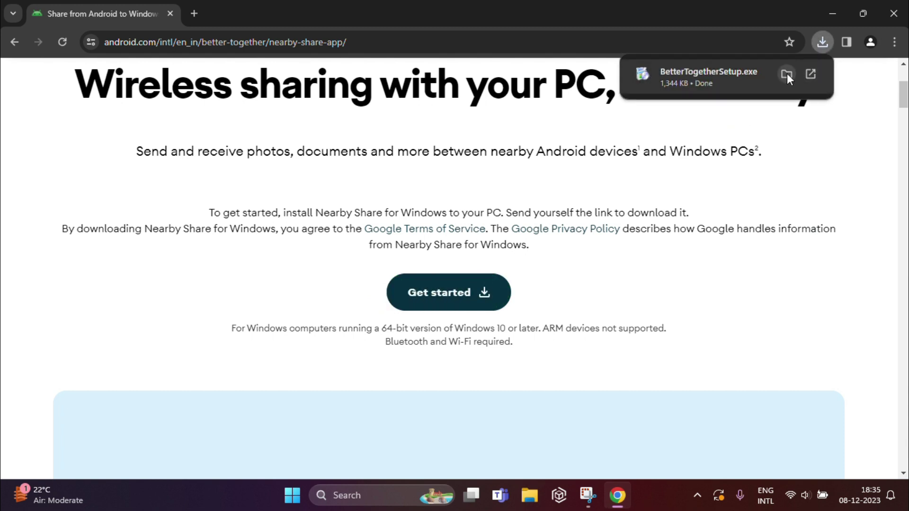
left_click(786, 74)
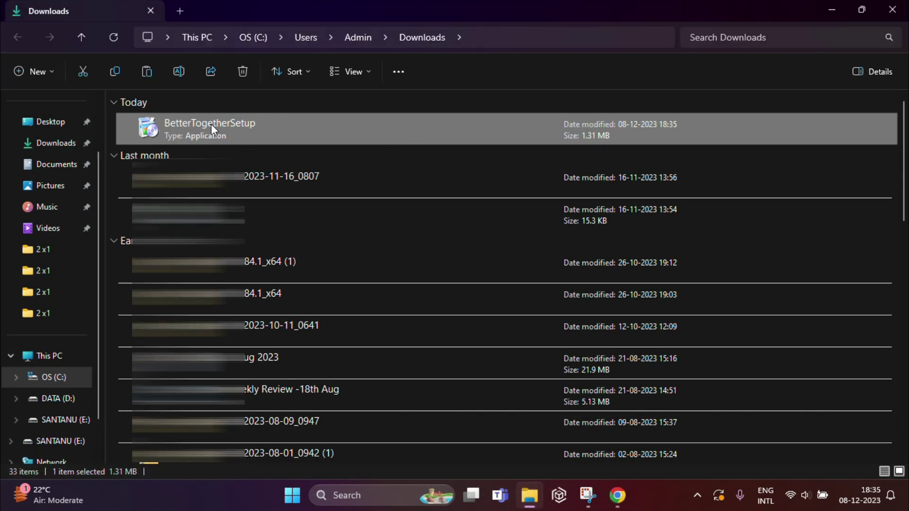
Install BetterTogetherSetup despite the unverified-app warning, then close Explorer and minimize Chrome
double_click(211, 124)
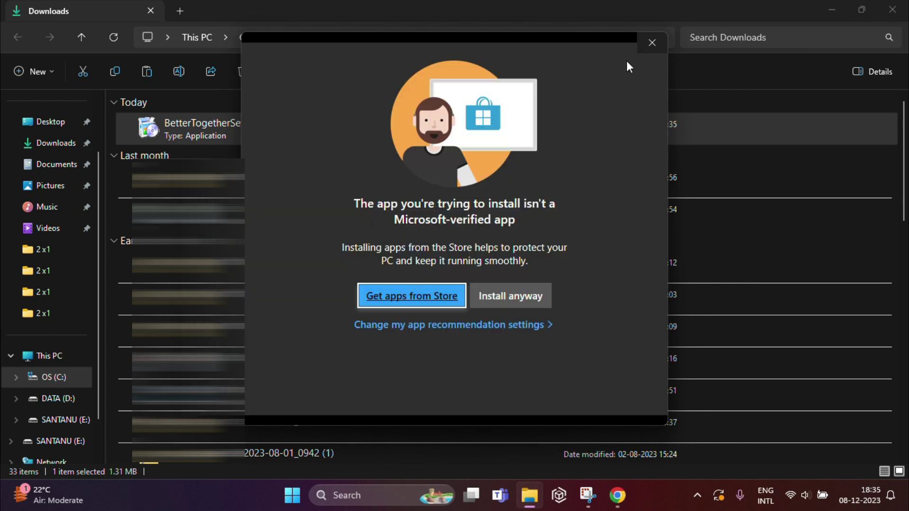
left_click(517, 296)
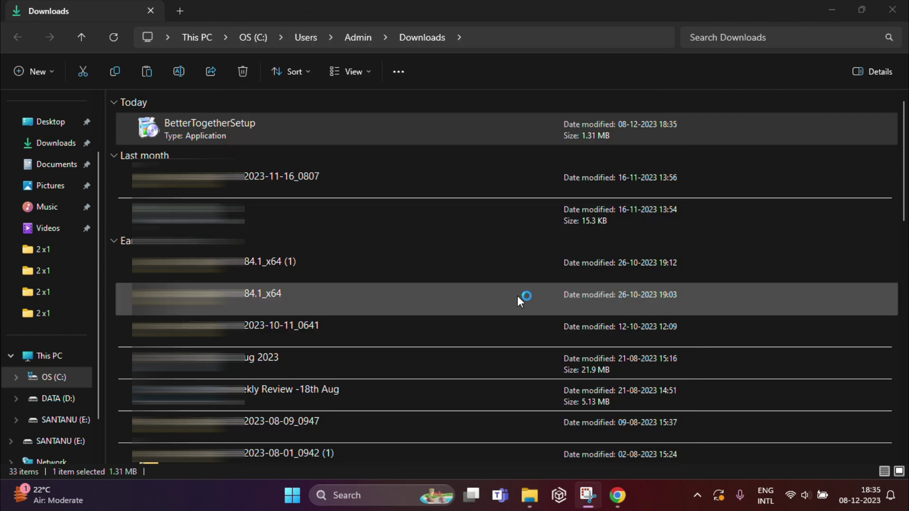
left_click(894, 11)
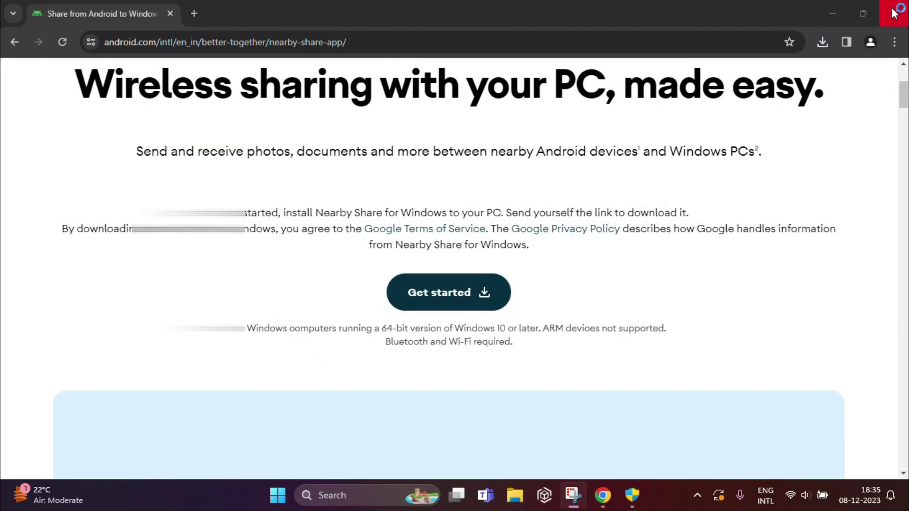
left_click(834, 13)
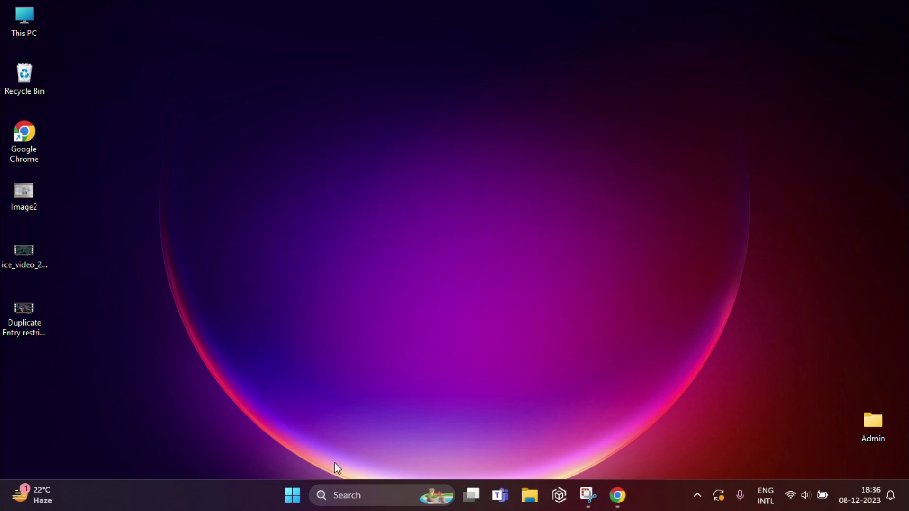
Find Nearby Share from Google with a 'near' Start search, then launch Windows Settings
left_click(292, 495)
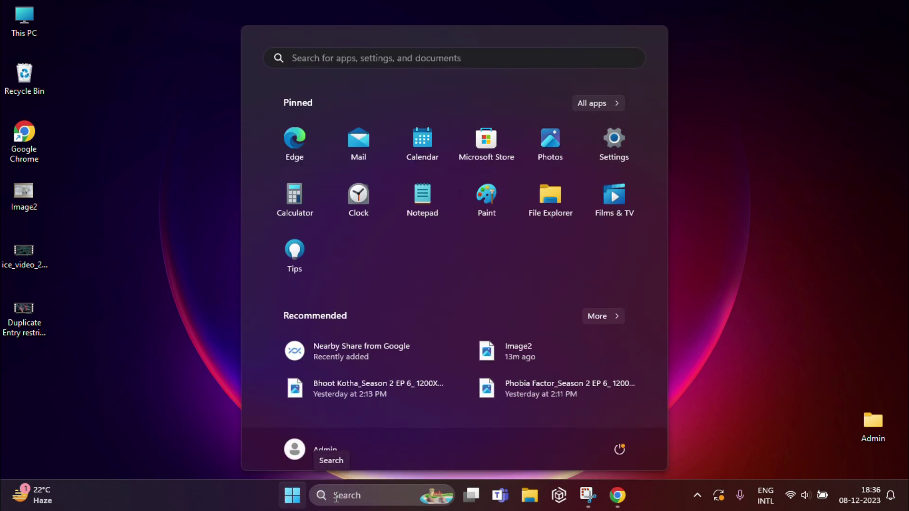
left_click(335, 497)
type("near")
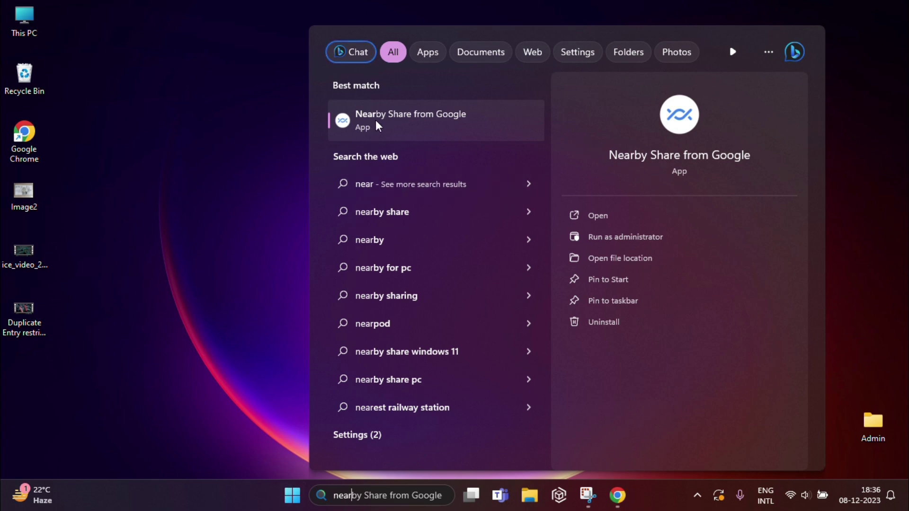
left_click(264, 142)
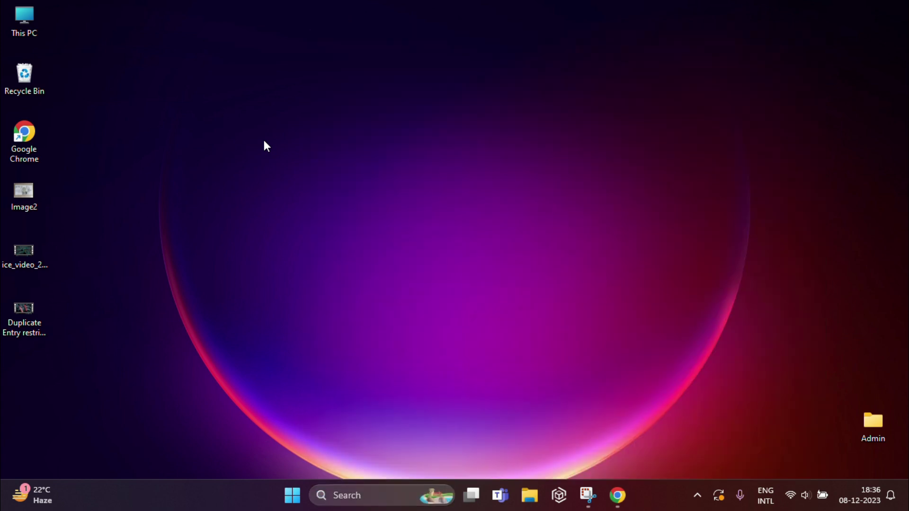
left_click(292, 496)
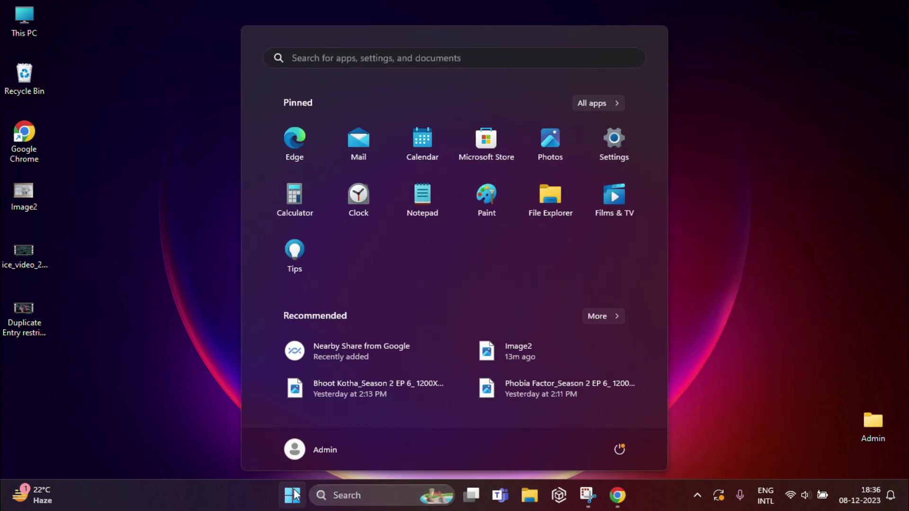
left_click(612, 144)
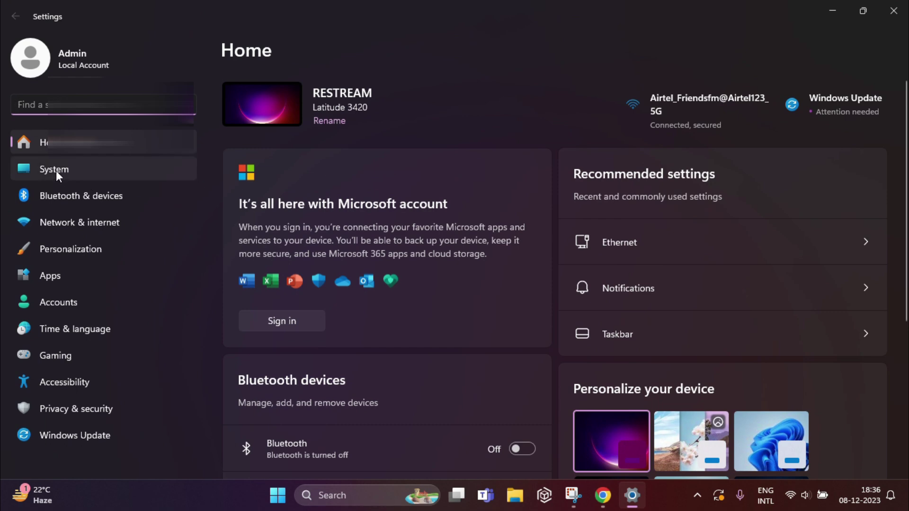
Set Windows nearby sharing under System to Everyone nearby
left_click(56, 171)
scroll(313, 247, "down", 4)
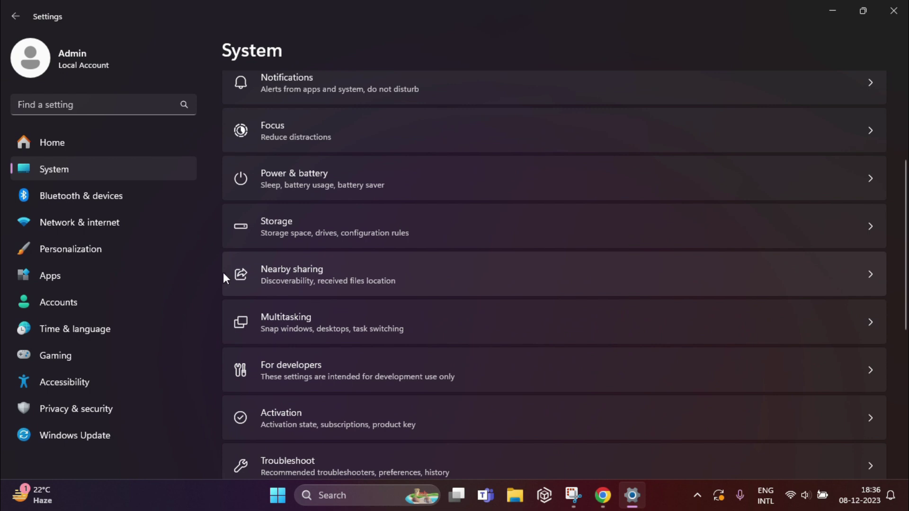
left_click(310, 272)
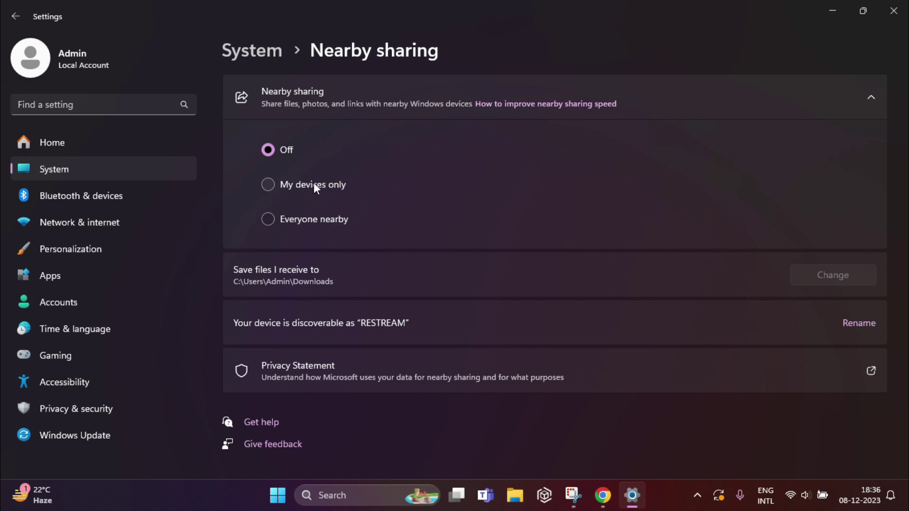
left_click(271, 221)
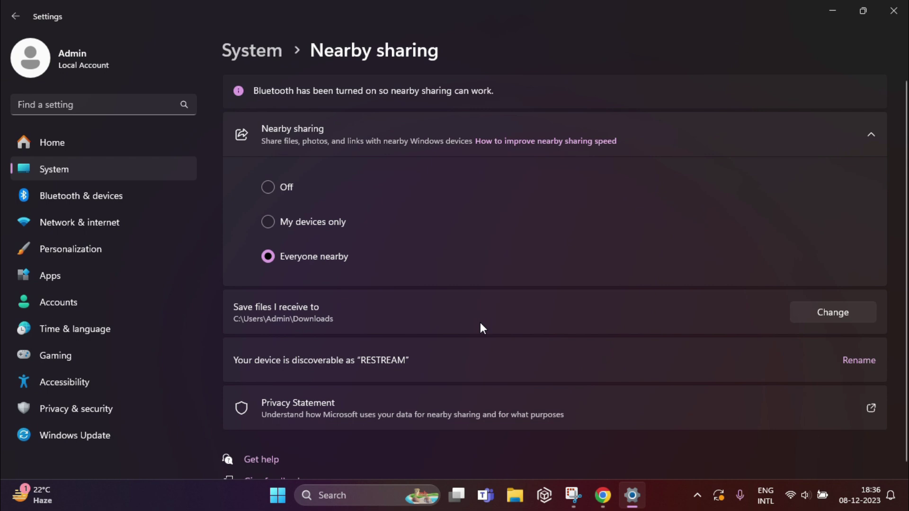
Save received files to the Desktop folder and close Settings
left_click(824, 317)
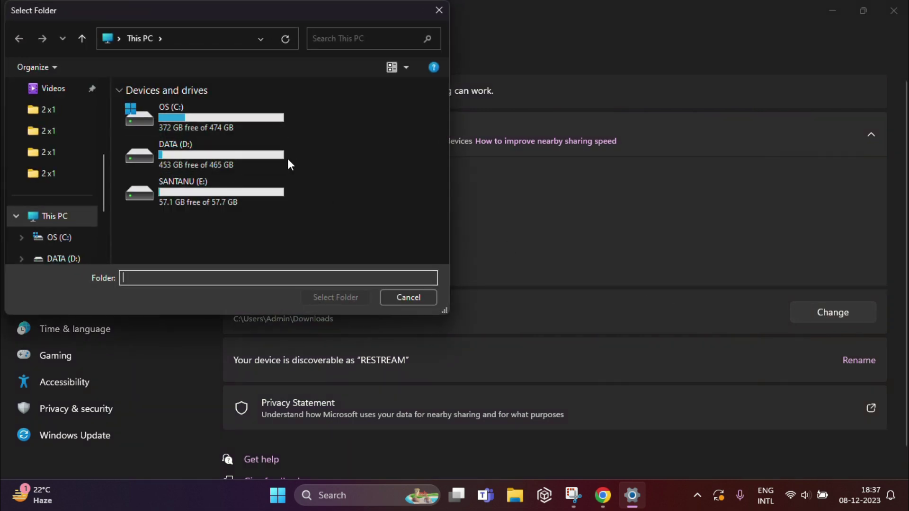
scroll(89, 156, "up", 3)
left_click(69, 160)
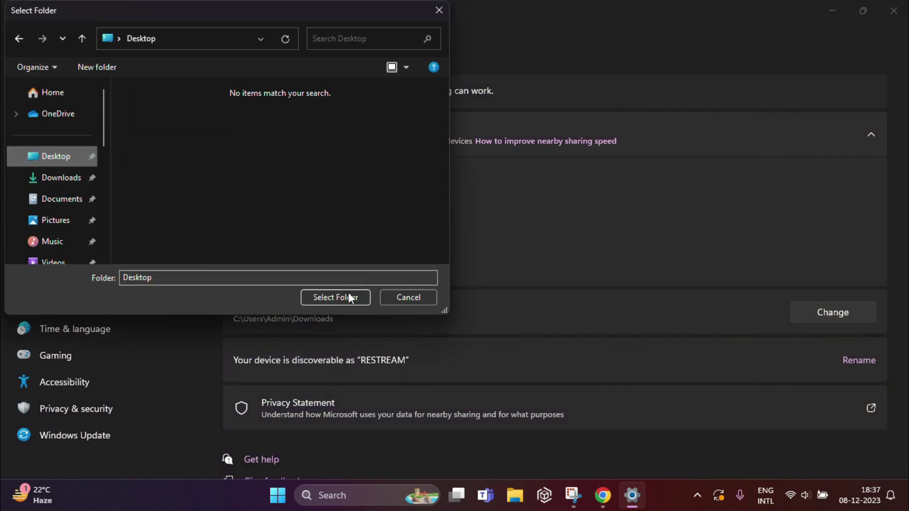
left_click(347, 295)
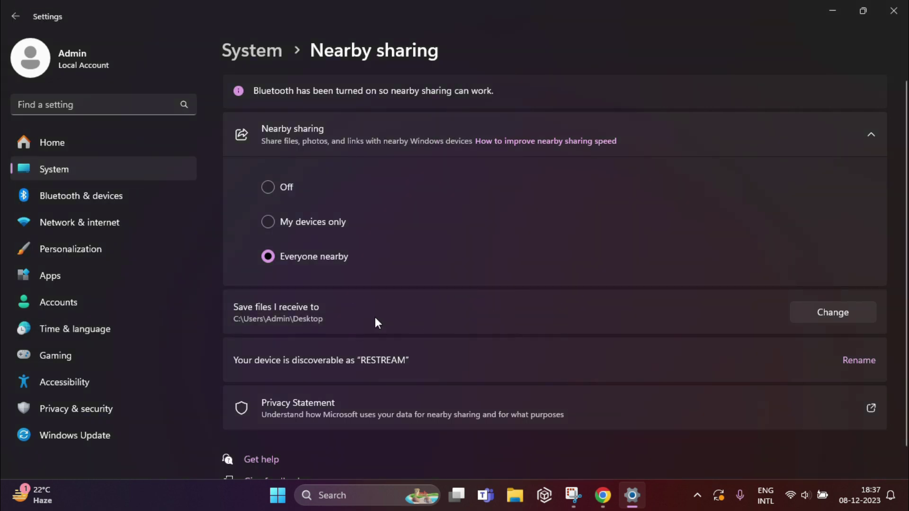
left_click(893, 15)
Launch Nearby Share from Google via 'nearb' search, set Receive from everyone, and keep everyone mode always on
left_click(352, 495)
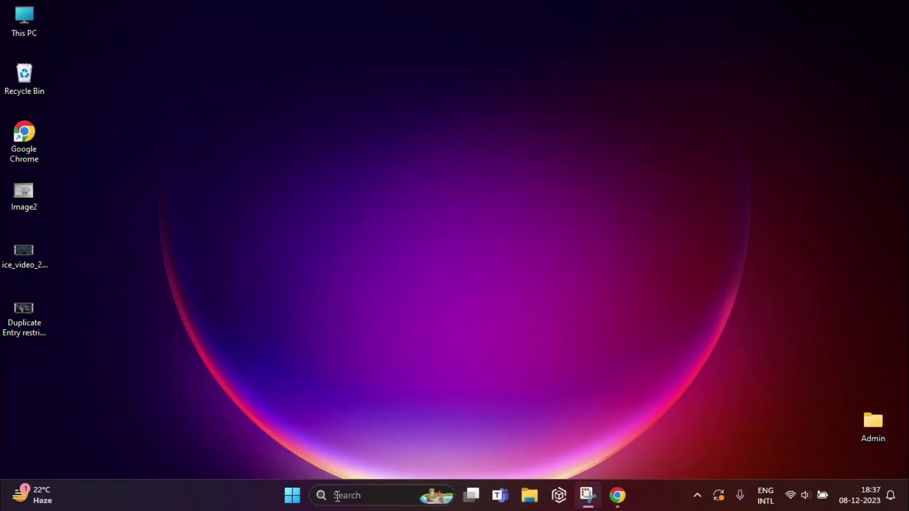
type("nearb")
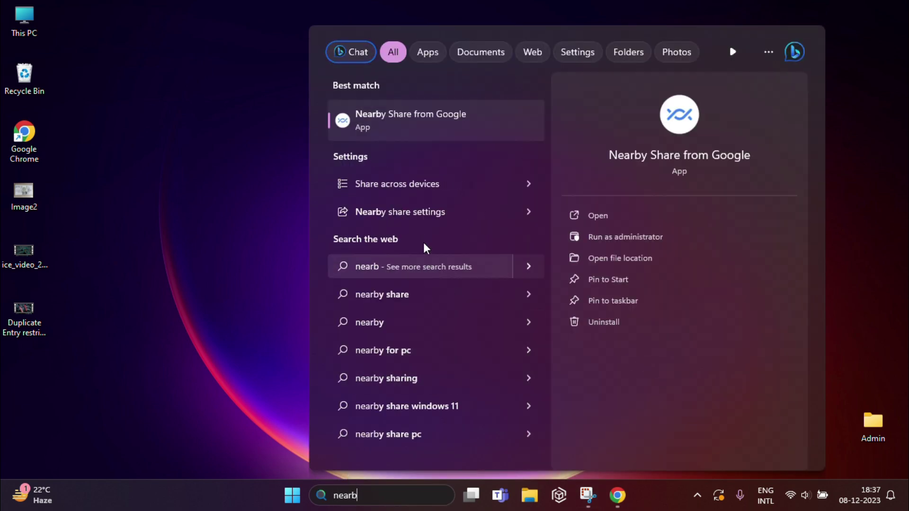
left_click(397, 125)
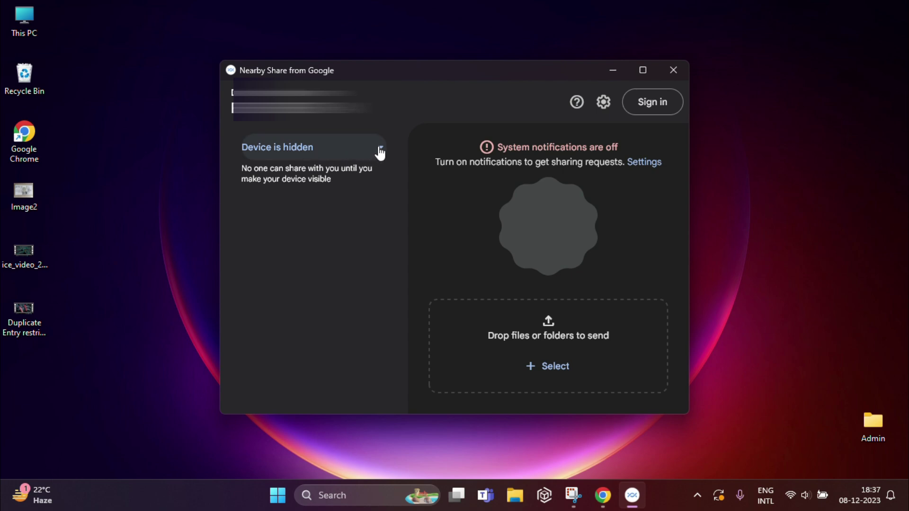
left_click(380, 148)
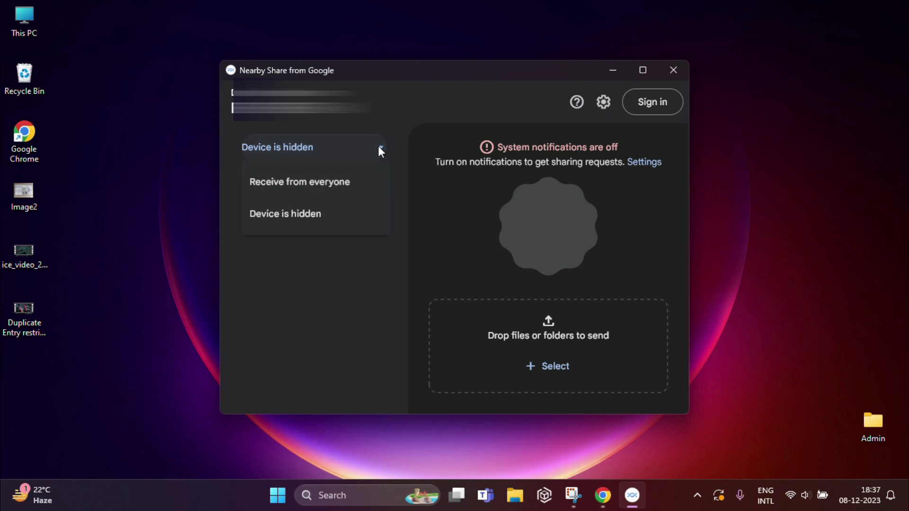
left_click(318, 186)
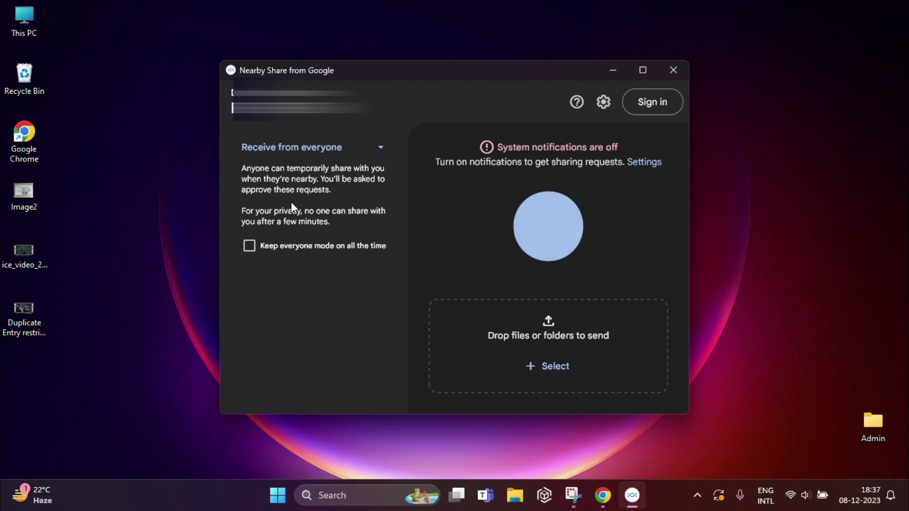
left_click(250, 247)
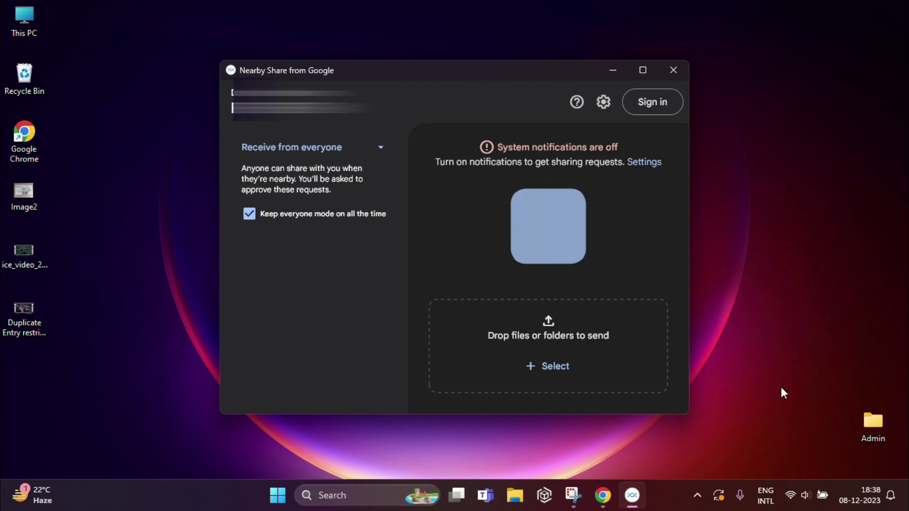
left_click(792, 501)
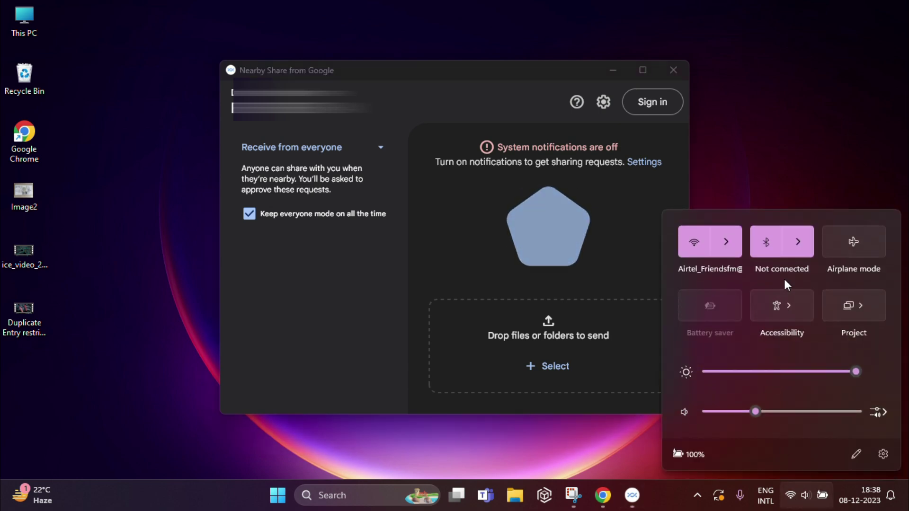
left_click(802, 163)
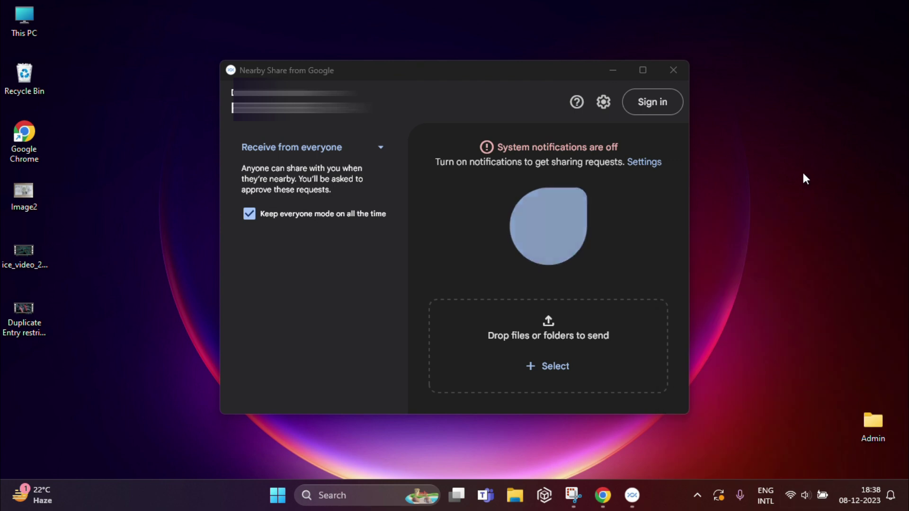
left_click(792, 498)
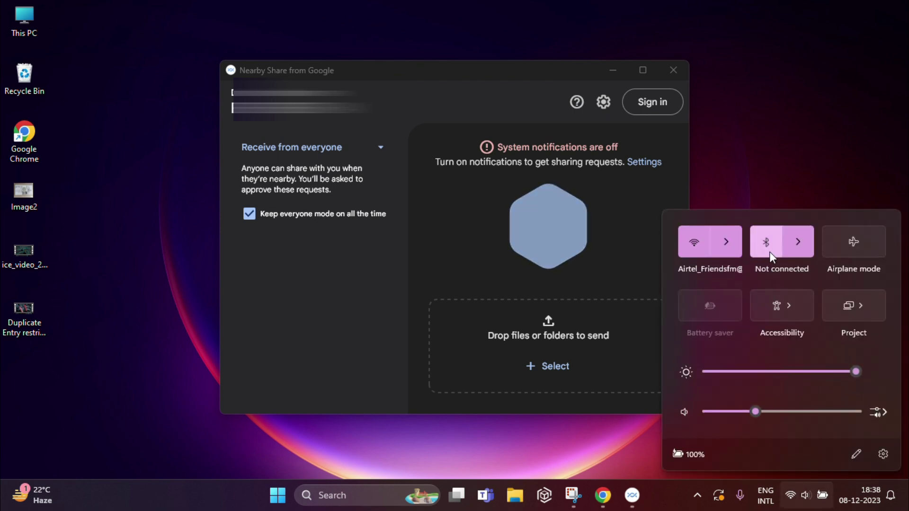
left_click(771, 242)
left_click(771, 242)
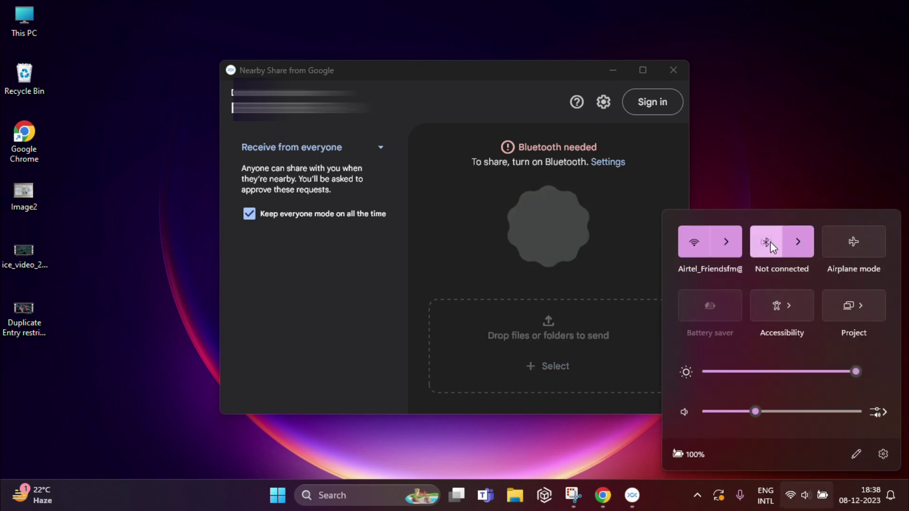
left_click(818, 166)
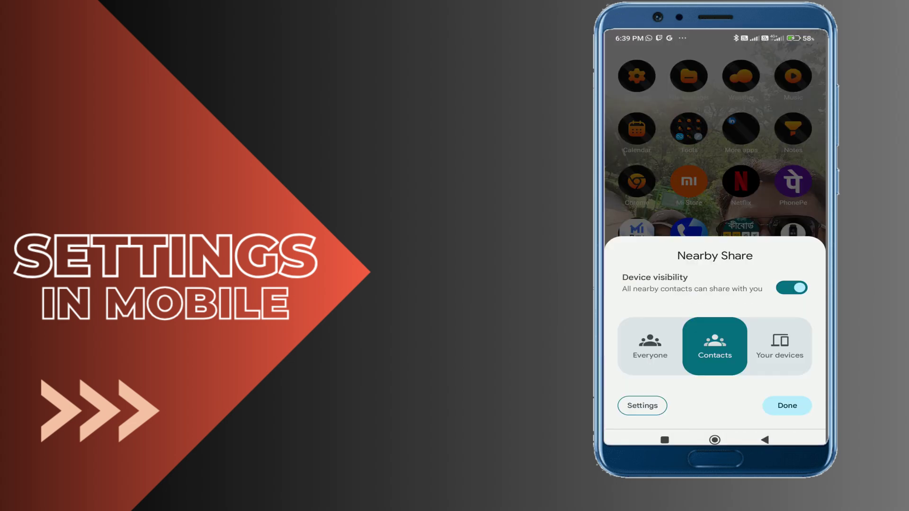
Switch the phone's Nearby Share device visibility from Contacts to Everyone
left_click(650, 347)
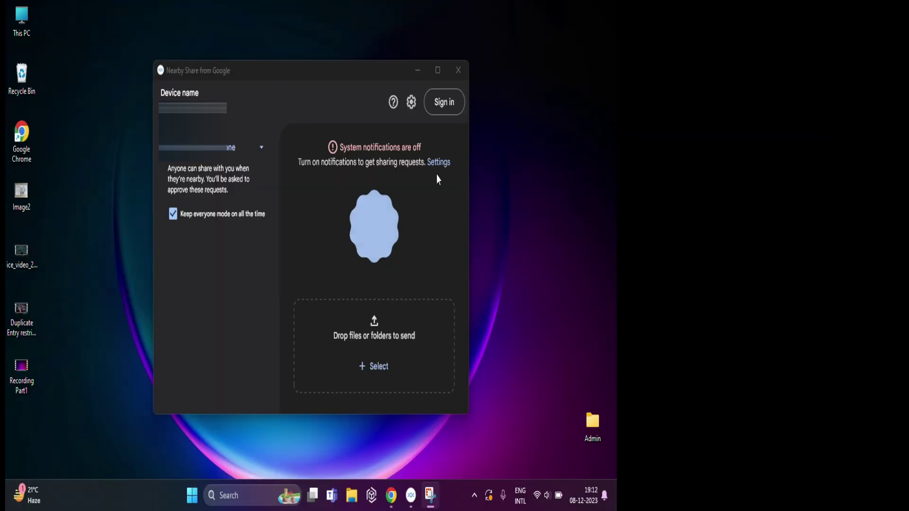
Check notification settings, then accept the phone's incoming image and open it in Photos
left_click(438, 163)
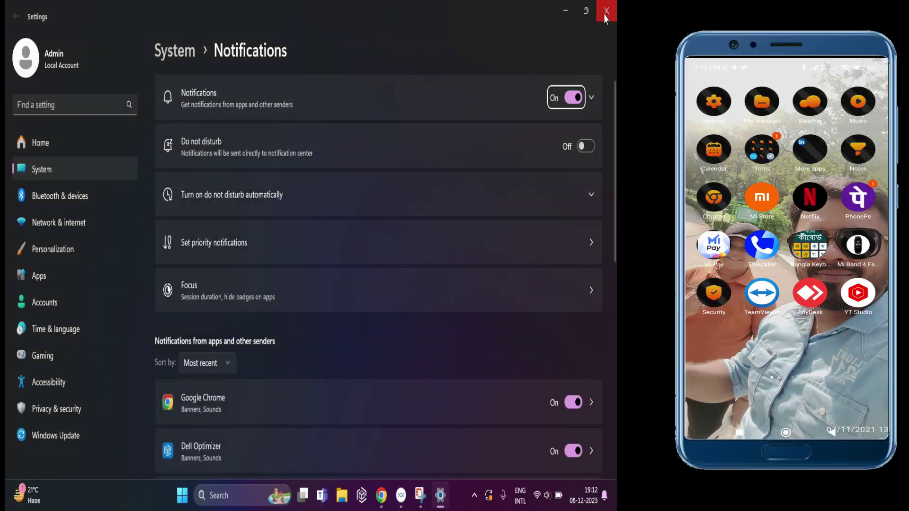
left_click(606, 14)
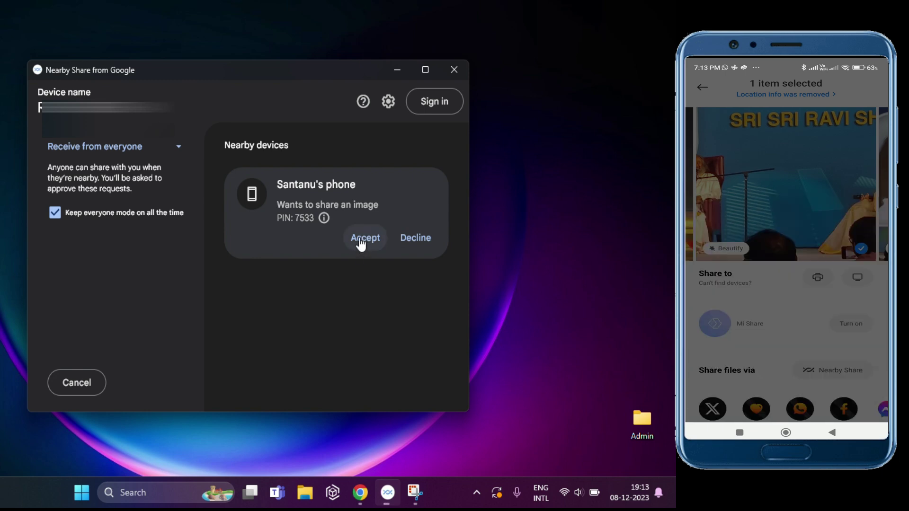
left_click(362, 243)
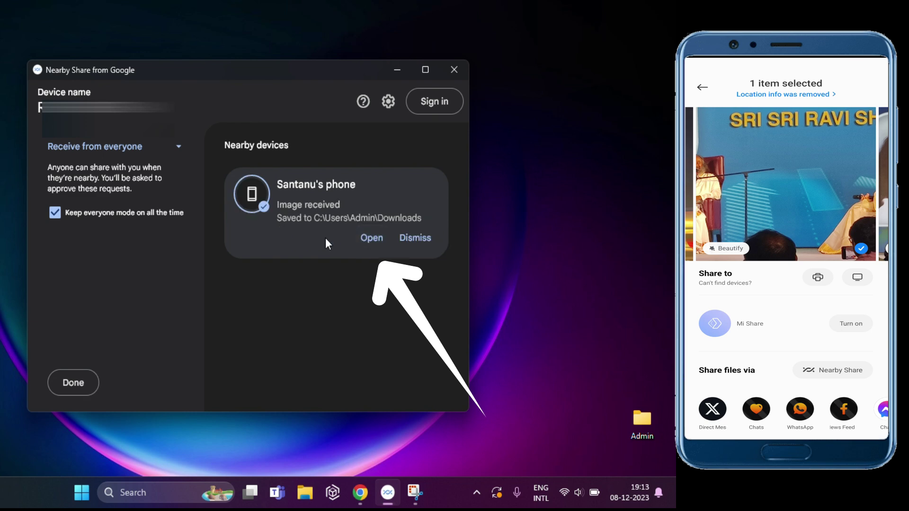
left_click(374, 238)
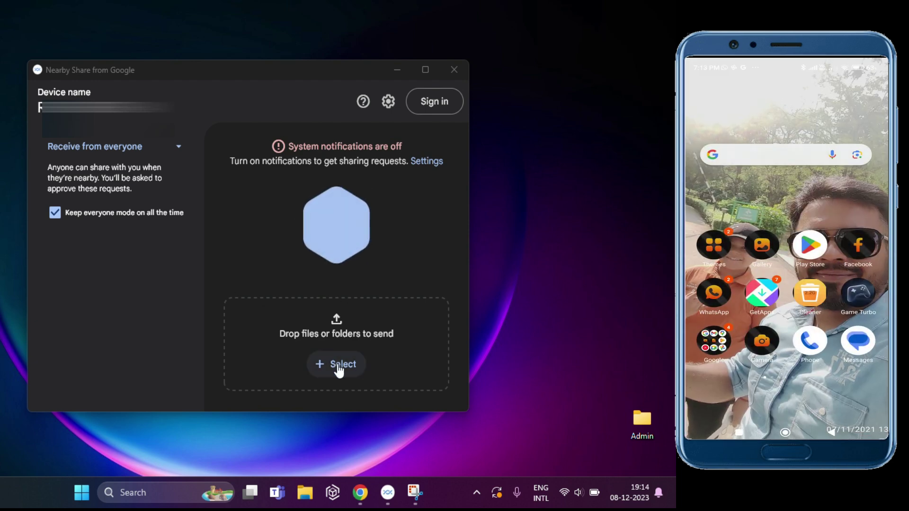
Send the 'Duplicate Entry restriction in Excel' video file to the phone and finish with Done
left_click(338, 368)
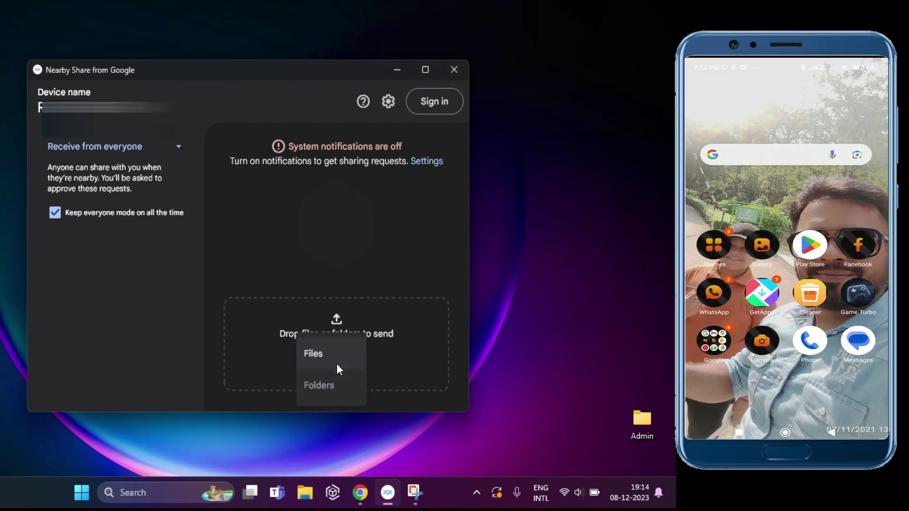
left_click(313, 355)
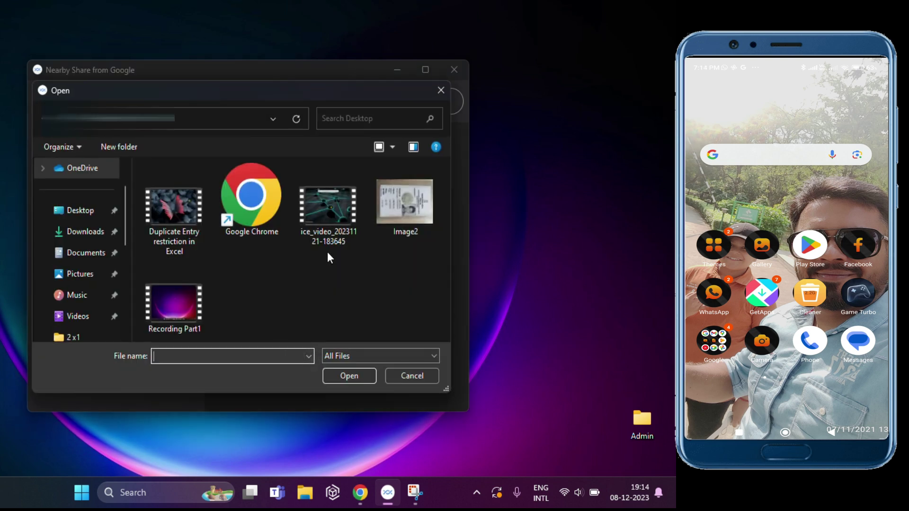
left_click(183, 220)
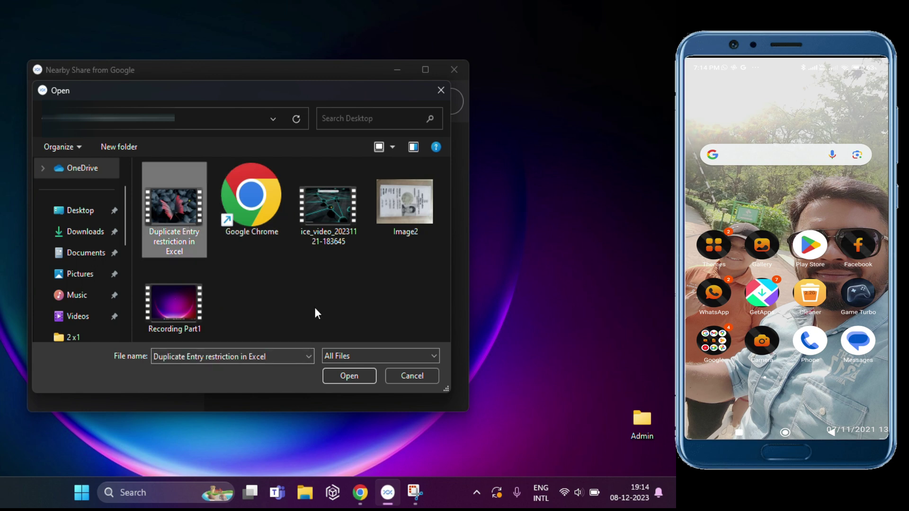
left_click(349, 376)
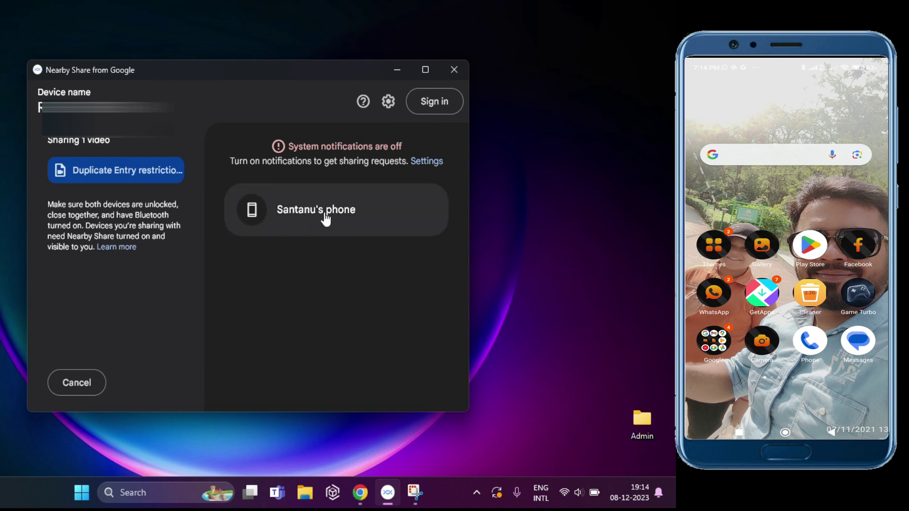
left_click(326, 218)
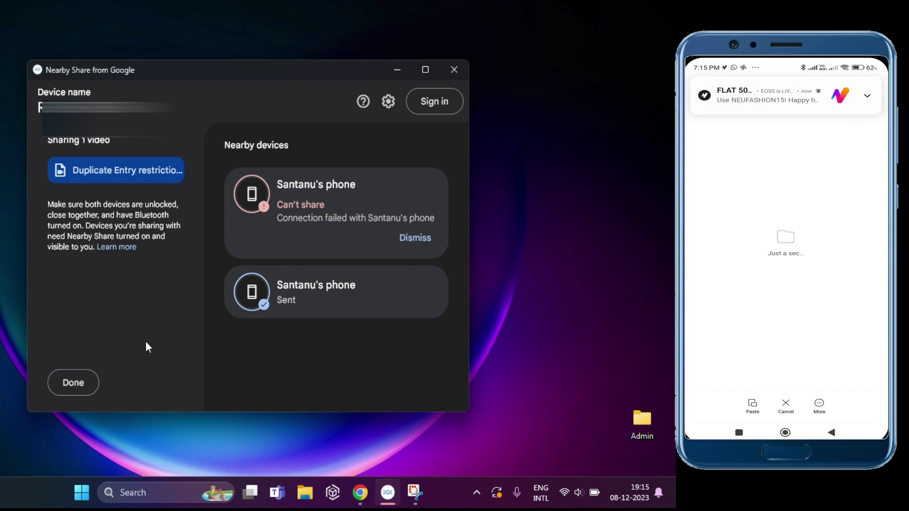
left_click(71, 392)
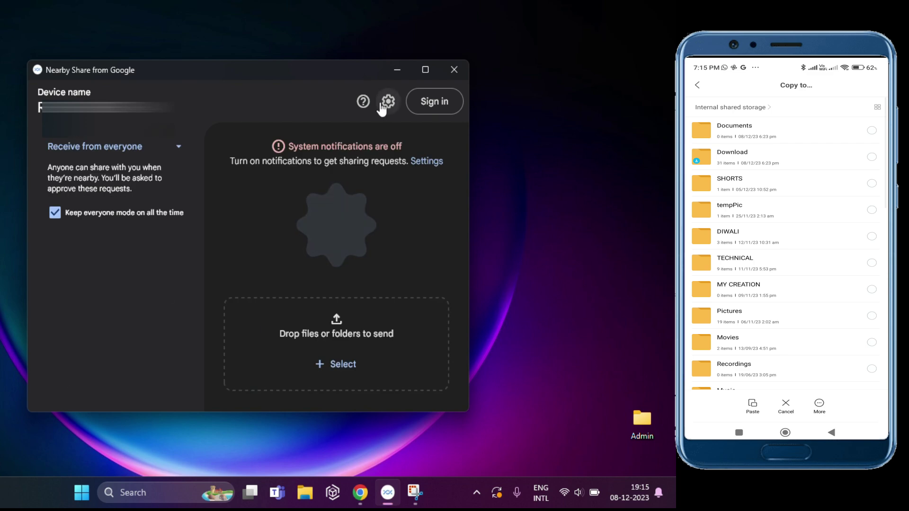